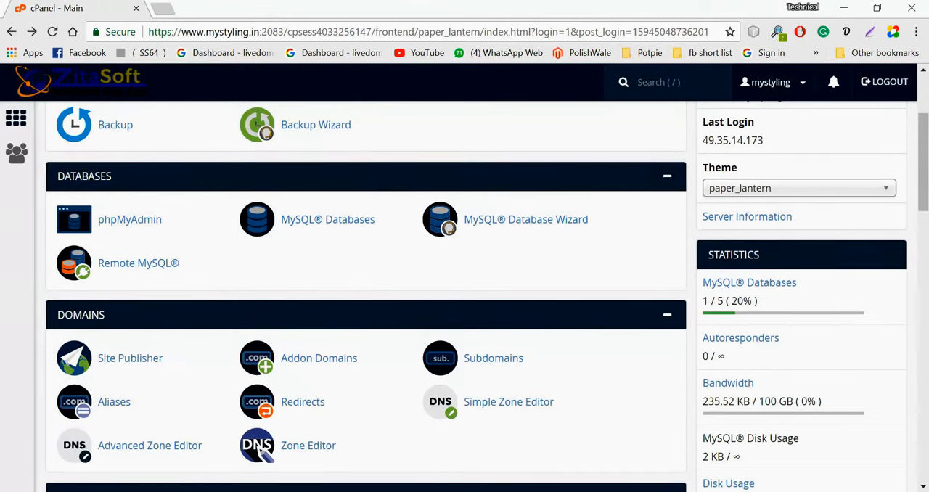
{"action": "scroll", "coordinate": [555, 437], "scroll_direction": "up", "scroll_amount": 3}
- Open the Softaculous Apps Installer and start installing PrestaShop from the top scripts
{"action": "scroll", "coordinate": [556, 437], "scroll_direction": "down", "scroll_amount": 10}
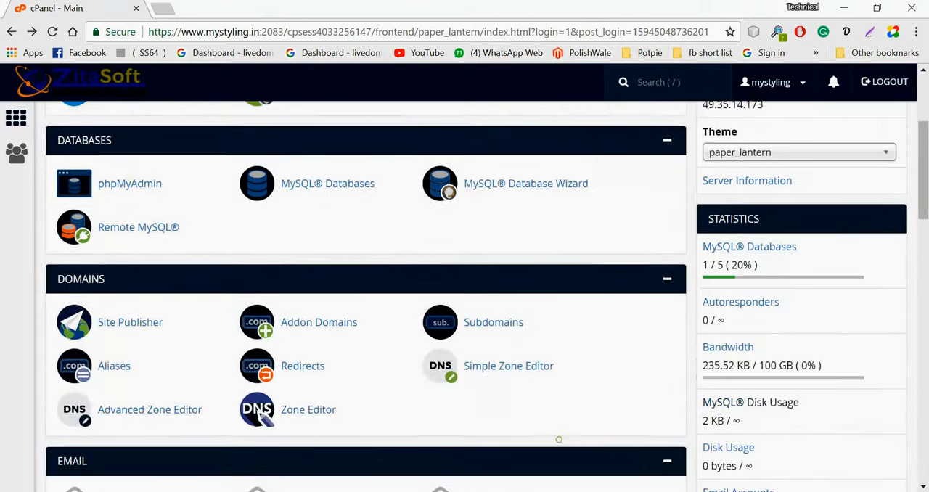
{"action": "scroll", "coordinate": [562, 392], "scroll_direction": "down", "scroll_amount": 10}
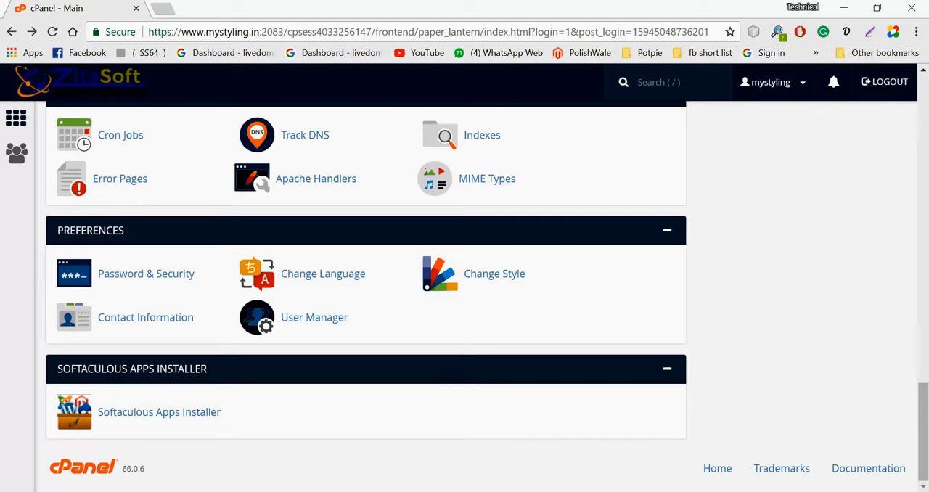
{"action": "left_click", "coordinate": [174, 413]}
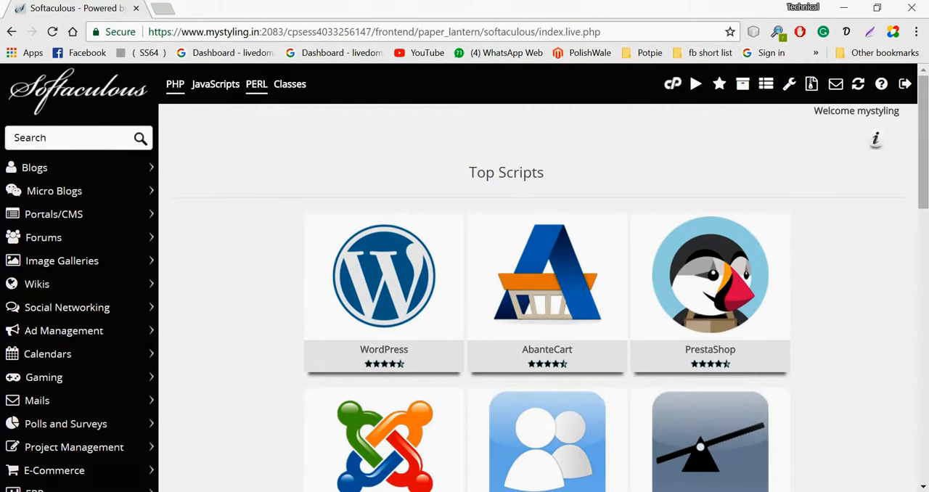
{"action": "mouse_move", "coordinate": [693, 328]}
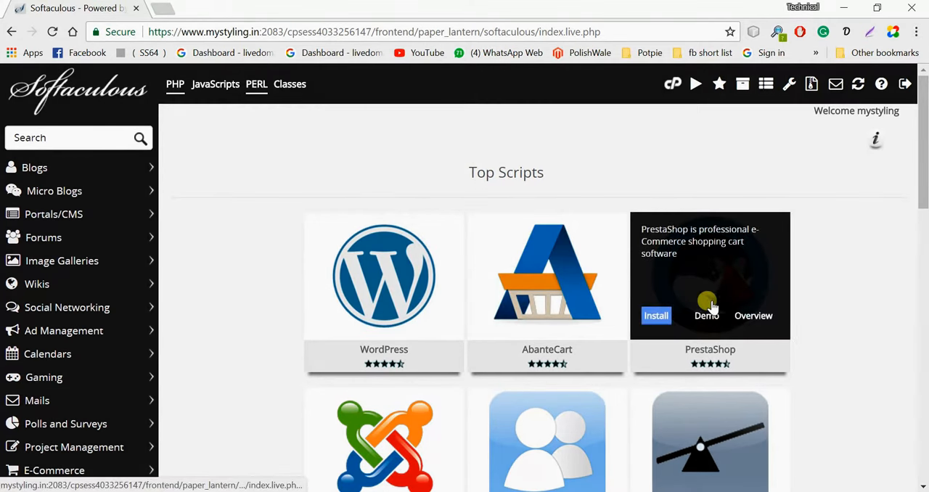
{"action": "left_click", "coordinate": [655, 317]}
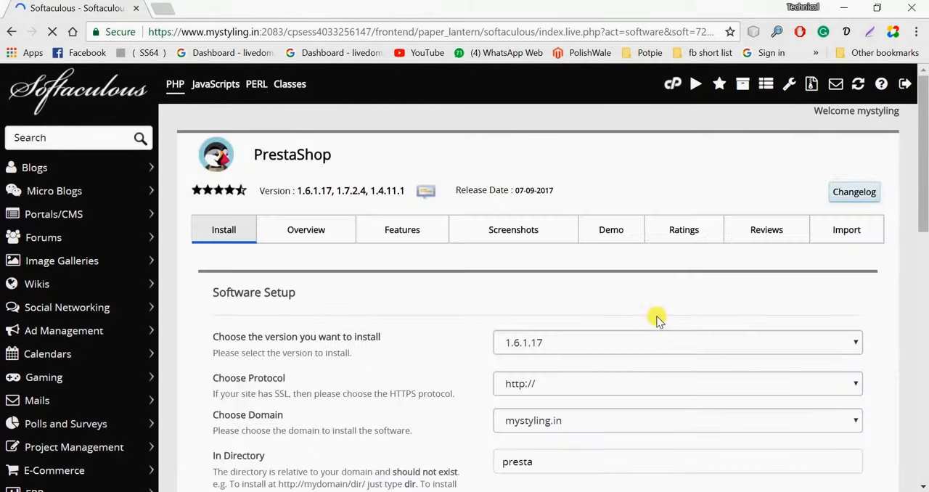
{"action": "left_click", "coordinate": [586, 338]}
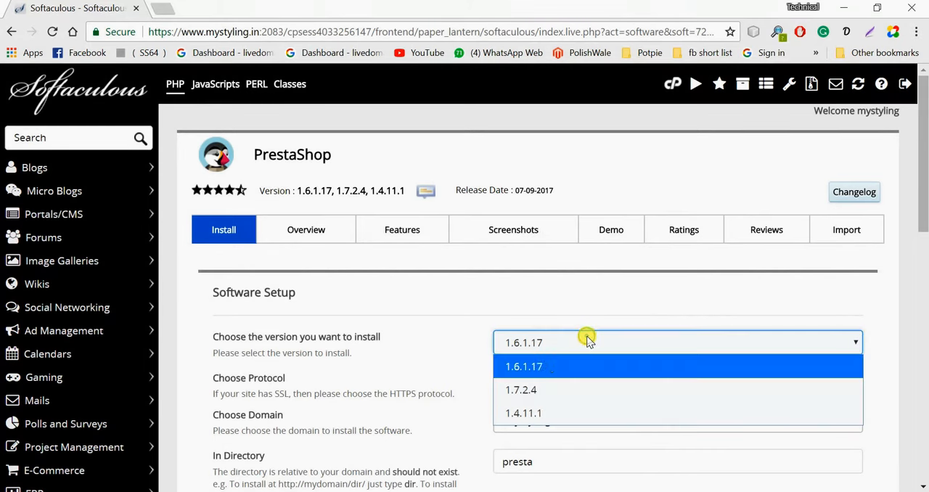
{"action": "left_click", "coordinate": [521, 389]}
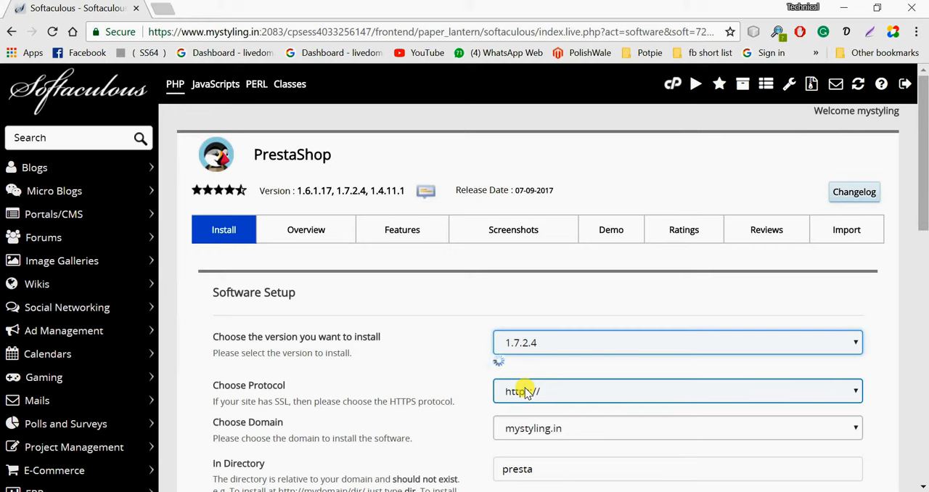
{"action": "key", "text": "Down"}
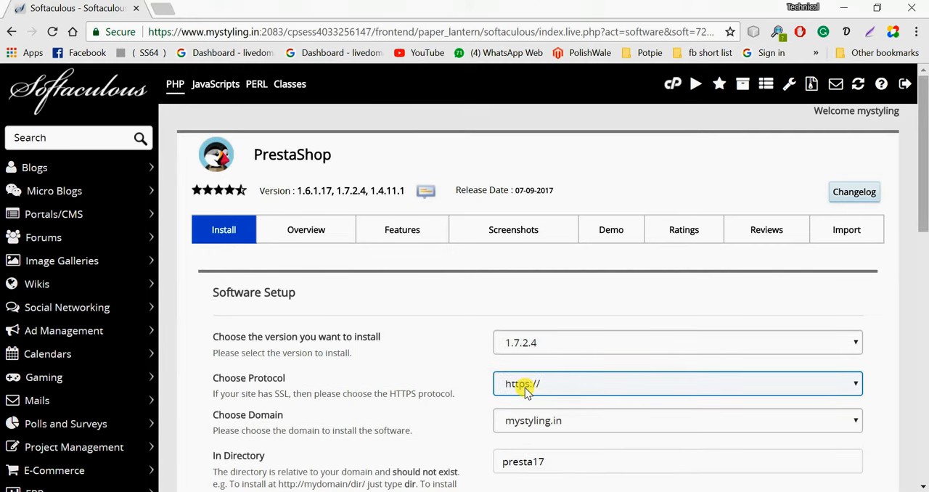
{"action": "scroll", "coordinate": [522, 385], "scroll_direction": "down", "scroll_amount": 2}
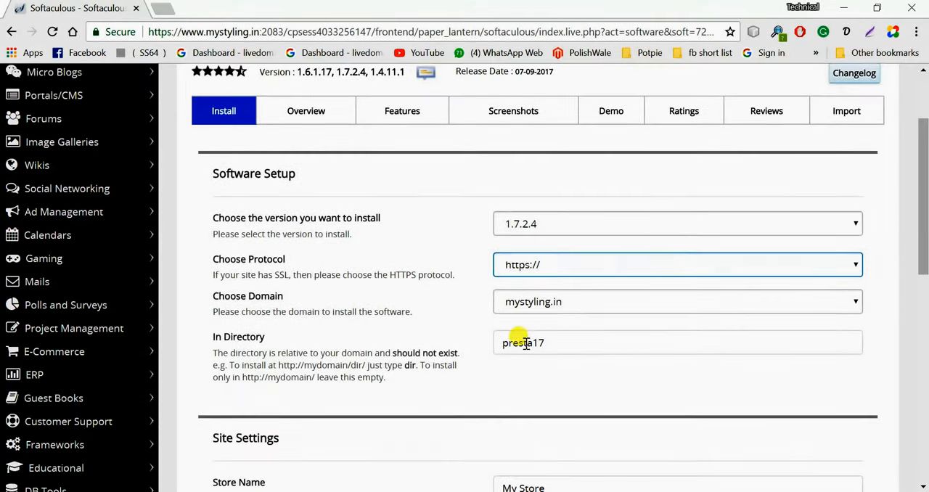
{"action": "left_click", "coordinate": [549, 266]}
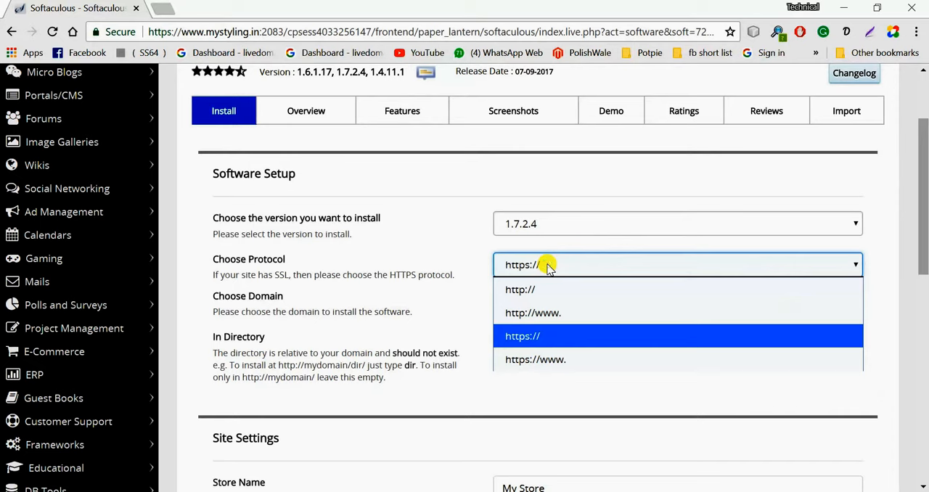
{"action": "left_click", "coordinate": [522, 292]}
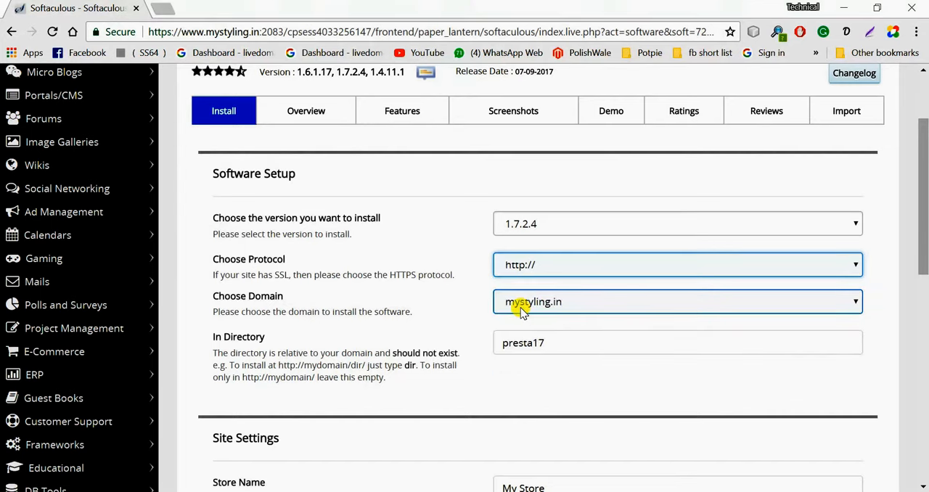
- Check which domains are available for the installation, keeping mystyling.in selected
{"action": "left_click", "coordinate": [521, 309]}
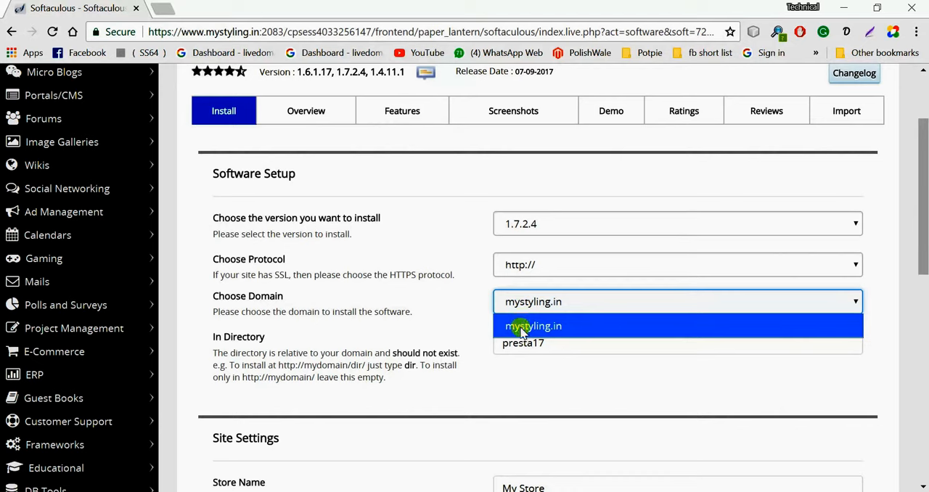
{"action": "left_click", "coordinate": [463, 310]}
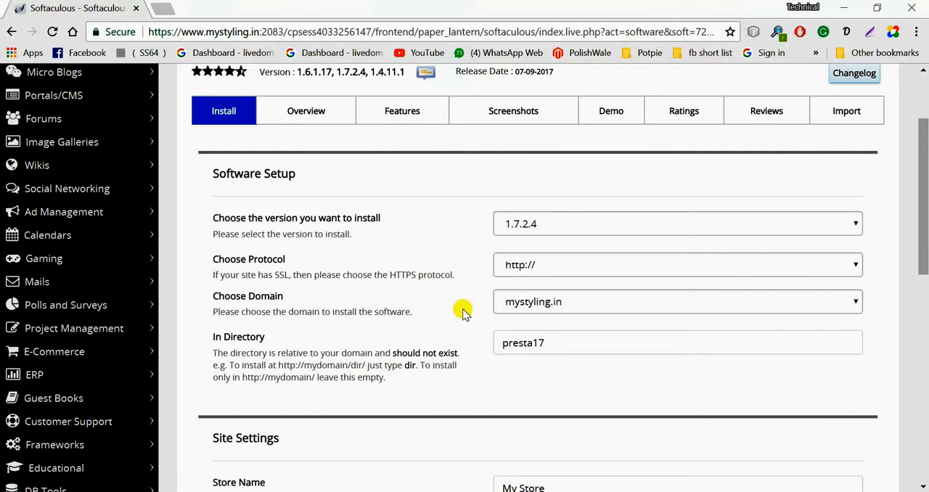
{"action": "left_click", "coordinate": [535, 302]}
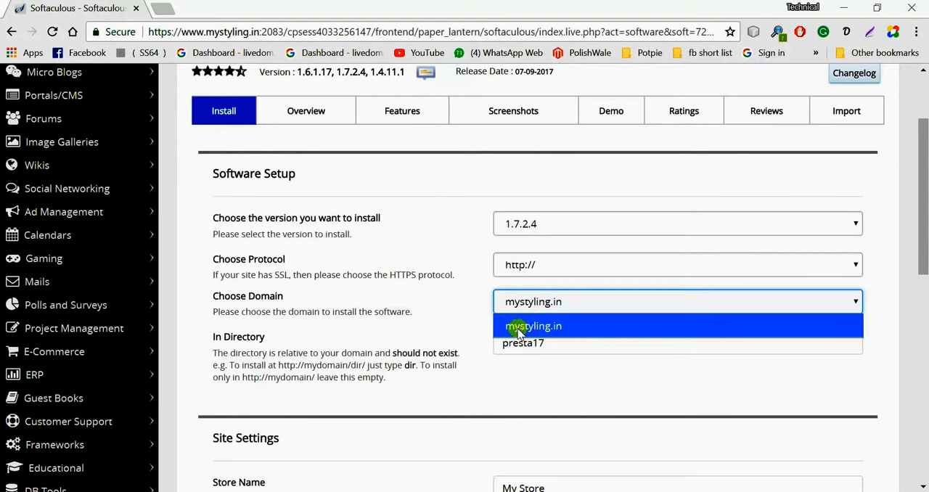
{"action": "left_click", "coordinate": [476, 326]}
- Replace the default installation directory with v3
{"action": "left_click", "coordinate": [557, 346]}
{"action": "left_click_drag", "start_coordinate": [557, 346], "coordinate": [348, 333]}
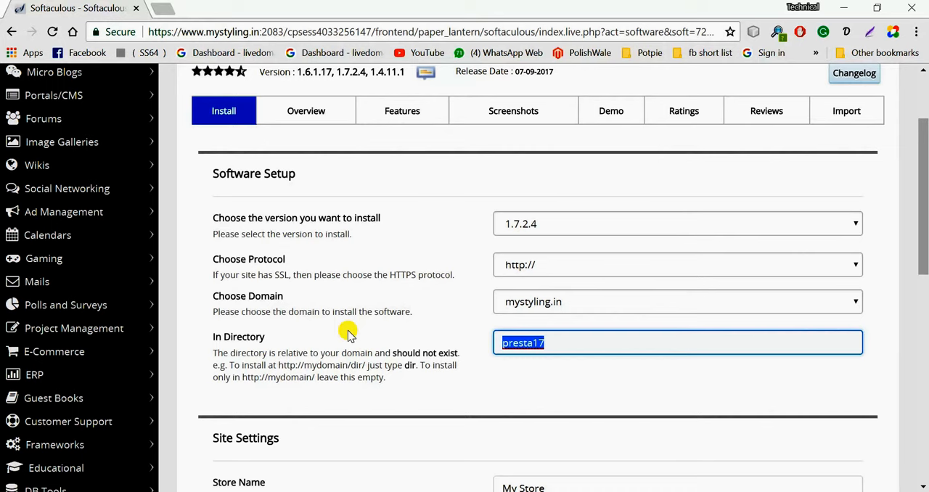
{"action": "key", "text": "BackSpace"}
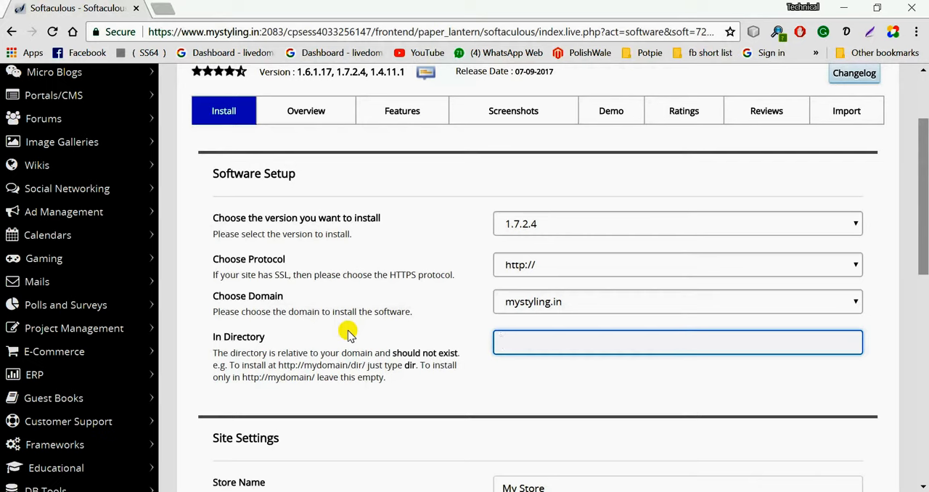
{"action": "type", "text": "v3"}
- Set the store name in the site settings to My Styling
{"action": "scroll", "coordinate": [347, 334], "scroll_direction": "down", "scroll_amount": 2}
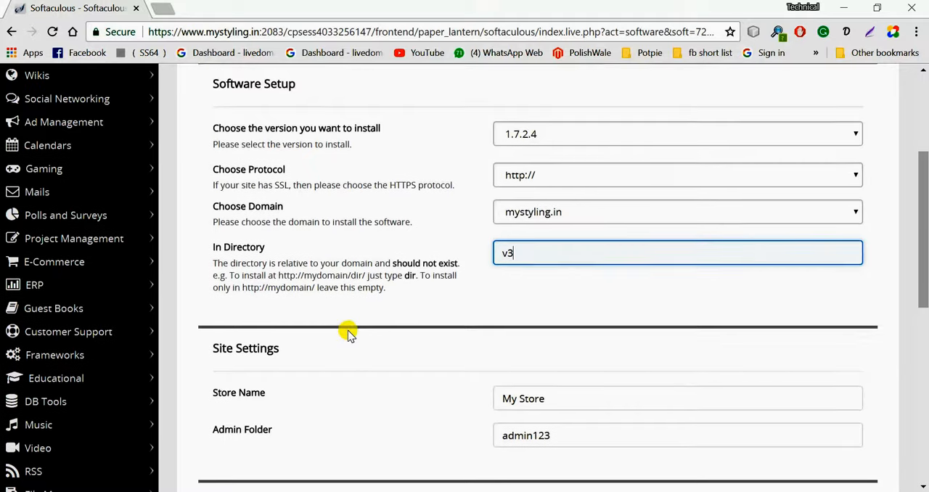
{"action": "left_click", "coordinate": [542, 337]}
{"action": "key", "text": "ctrl+a"}
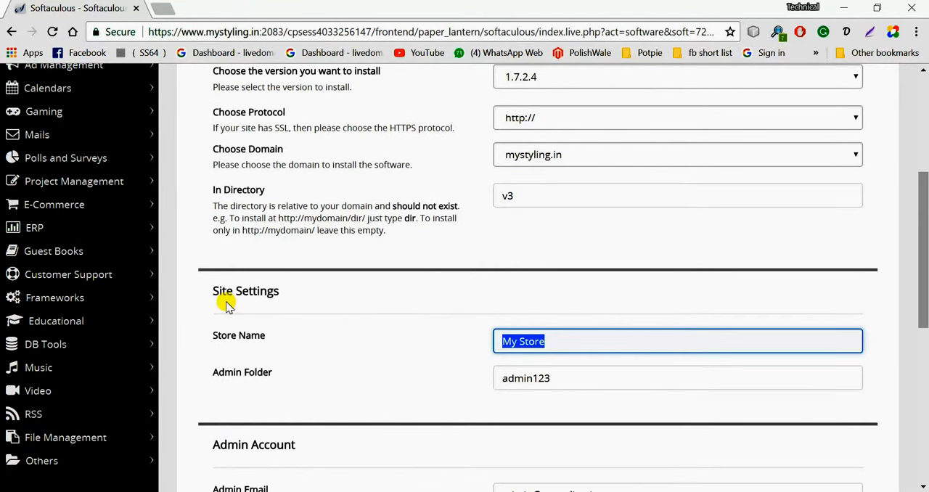
{"action": "type", "text": "M"}
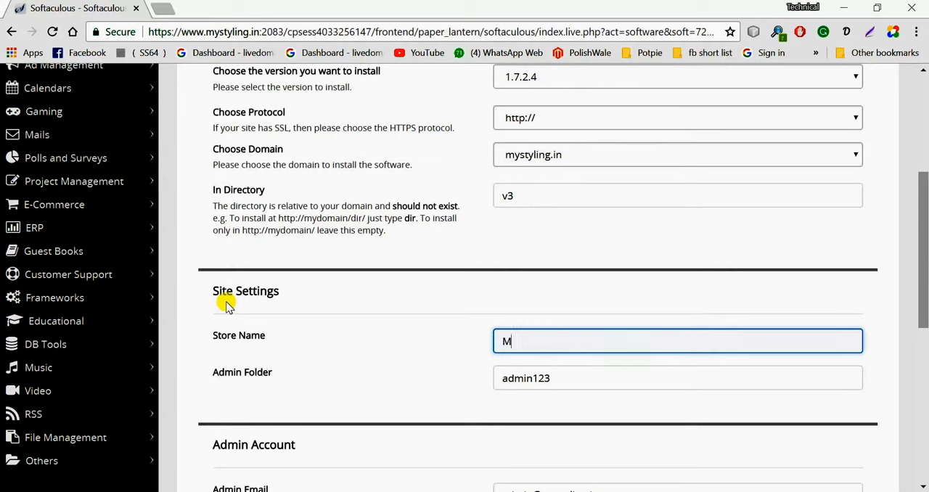
{"action": "type", "text": "y Styling"}
- Try a longer number at the end of the admin folder name, and restore the name to admin123
{"action": "left_click", "coordinate": [566, 379]}
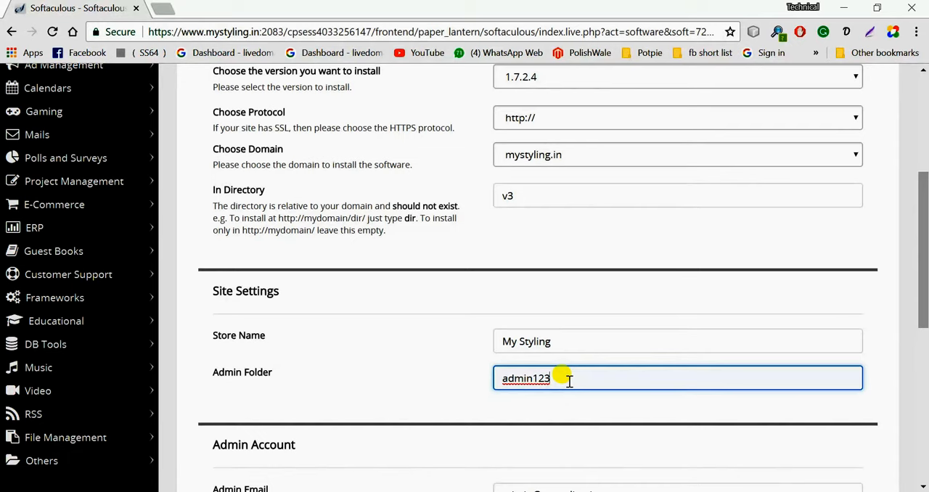
{"action": "key", "text": "BackSpace"}
{"action": "key", "text": "BackSpace"}
{"action": "key", "text": "BackSpace"}
{"action": "key", "text": "BackSpace"}
{"action": "key", "text": "BackSpace"}
{"action": "key", "text": "BackSpace"}
{"action": "key", "text": "BackSpace"}
{"action": "key", "text": "BackSpace"}
{"action": "type", "text": "admin1234567678899"}
{"action": "key", "text": "BackSpace"}
{"action": "key", "text": "BackSpace"}
{"action": "key", "text": "BackSpace"}
{"action": "key", "text": "BackSpace"}
{"action": "key", "text": "BackSpace"}
{"action": "key", "text": "BackSpace"}
{"action": "key", "text": "BackSpace"}
{"action": "key", "text": "BackSpace"}
{"action": "key", "text": "BackSpace"}
{"action": "key", "text": "BackSpace"}
{"action": "key", "text": "BackSpace"}
{"action": "key", "text": "BackSpace"}
{"action": "type", "text": "23"}
- Go to the admin account's email field and open the admin password for editing
{"action": "scroll", "coordinate": [569, 380], "scroll_direction": "down", "scroll_amount": 3}
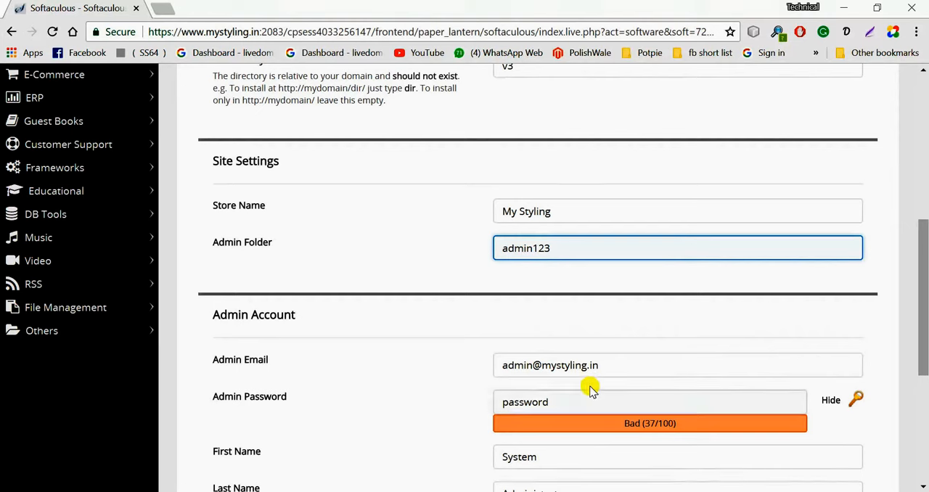
{"action": "left_click", "coordinate": [612, 369]}
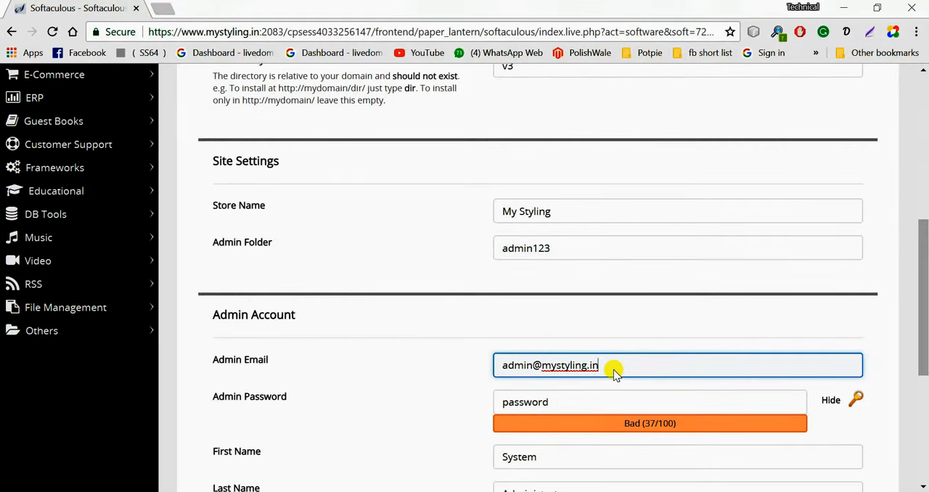
{"action": "scroll", "coordinate": [613, 369], "scroll_direction": "down", "scroll_amount": 1}
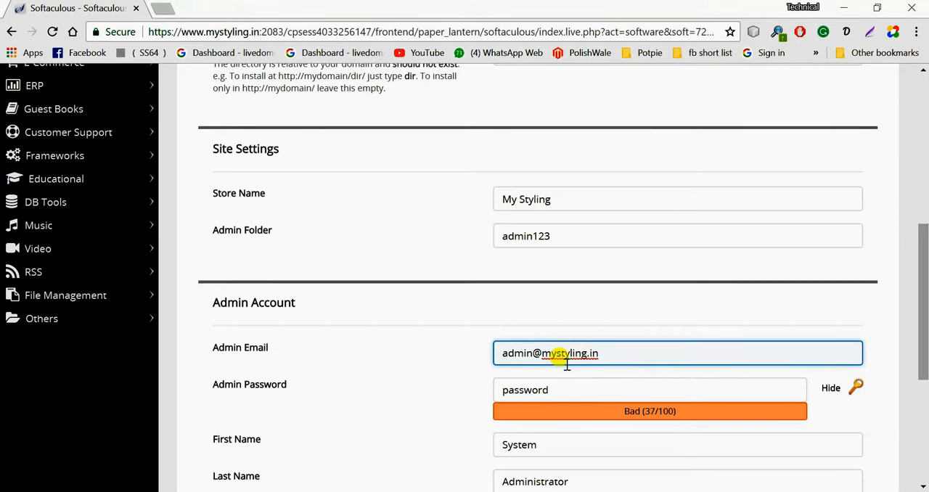
{"action": "left_click", "coordinate": [582, 391]}
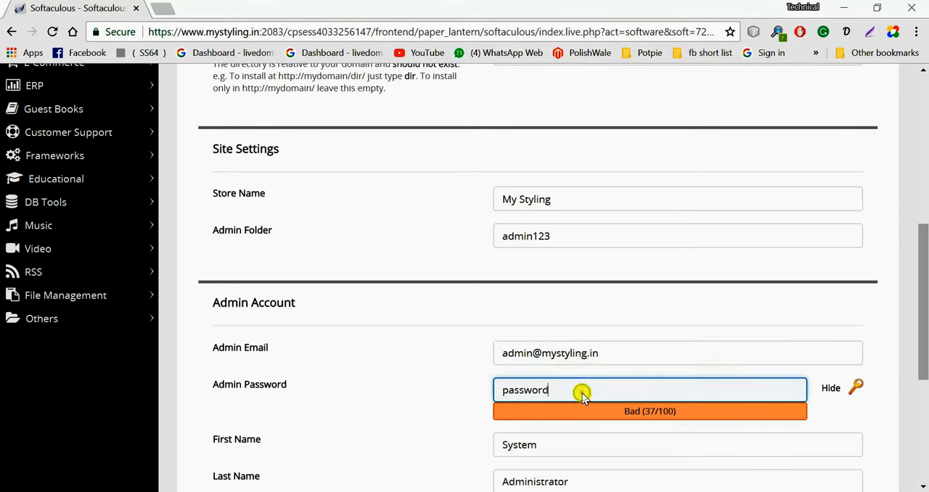